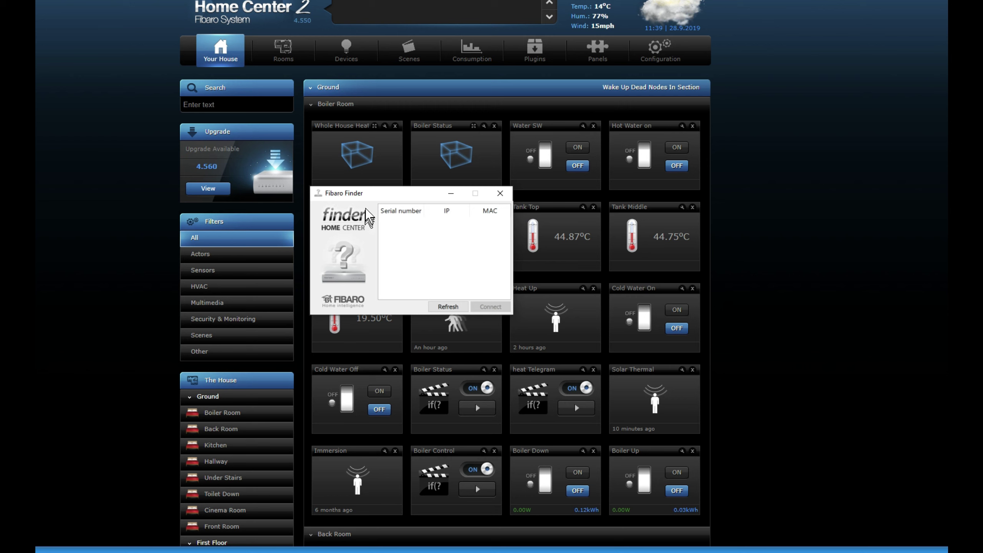
# Step: Find the Home Center on the network, then restart the controller and confirm the reboot
pyautogui.click(448, 307)
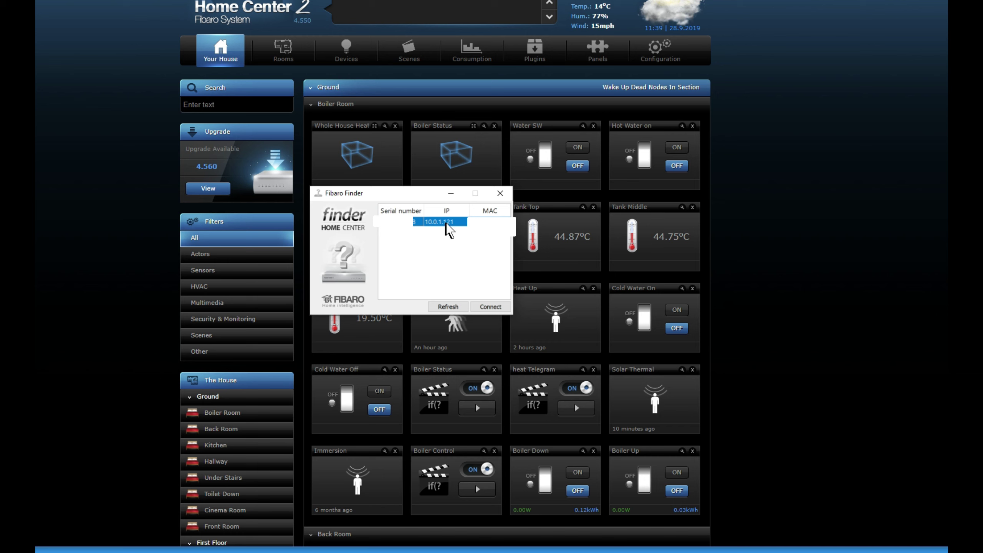
pyautogui.click(500, 193)
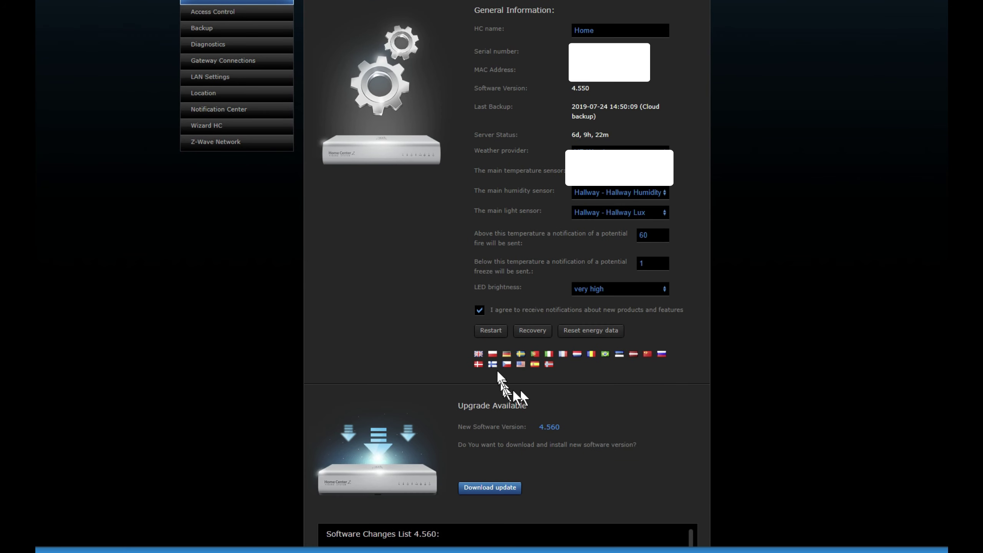
pyautogui.click(491, 331)
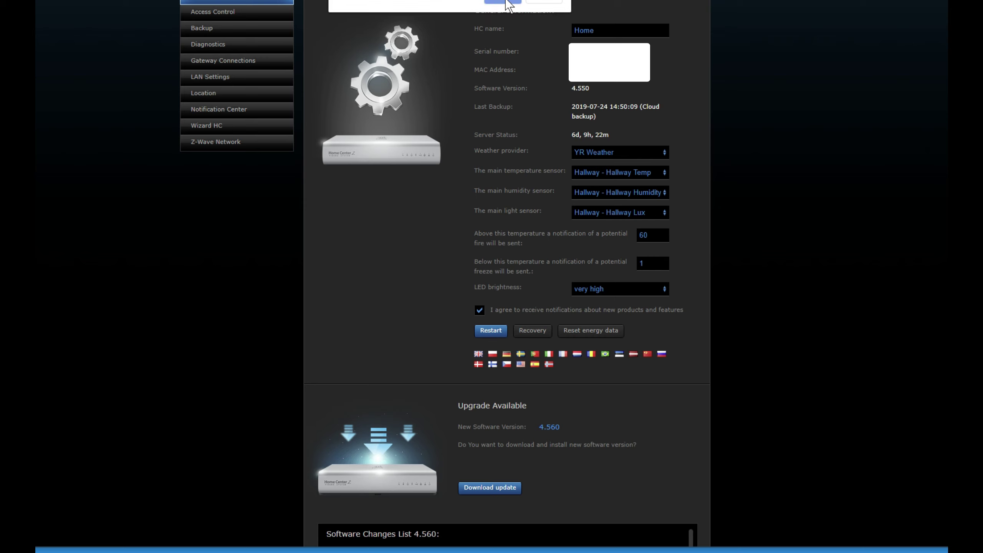
pyautogui.click(505, 2)
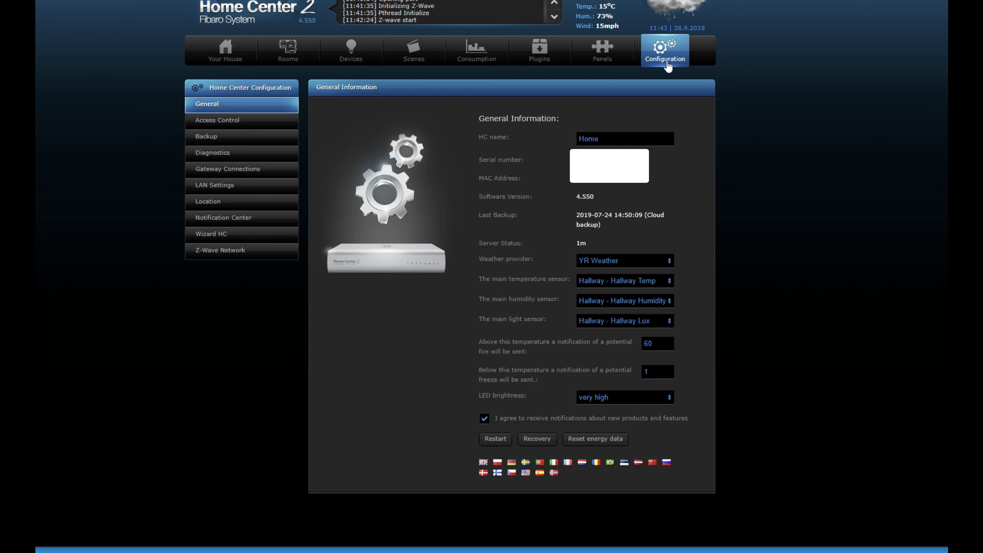
# Step: From the Backup settings, start a new cloud backup described 'pre backup'
pyautogui.click(208, 146)
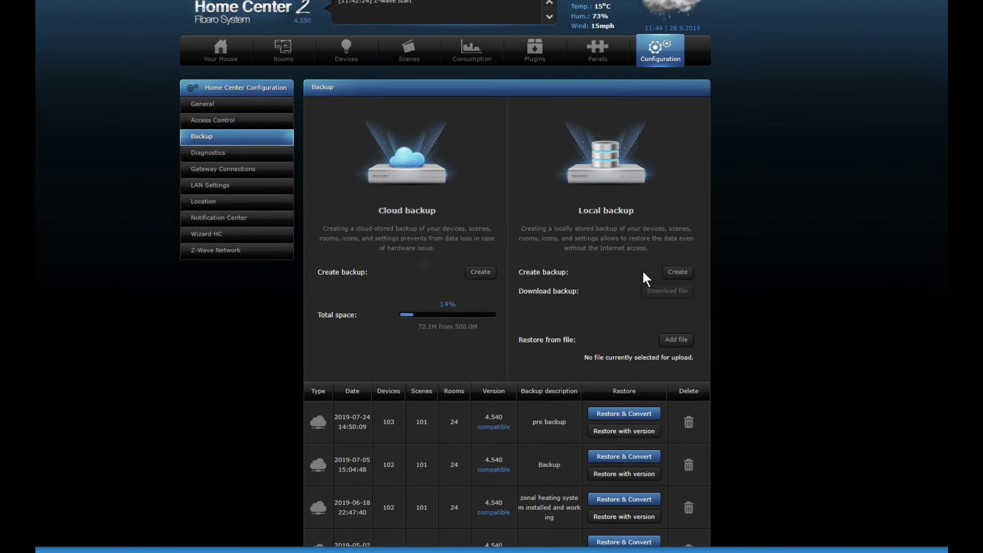
pyautogui.scroll(-3, 642, 270)
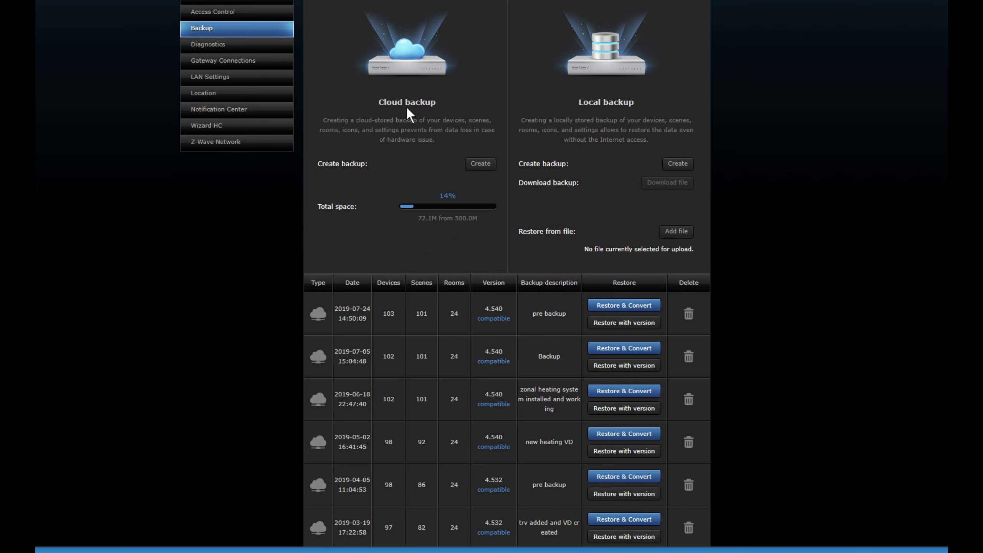
pyautogui.click(480, 165)
pyautogui.click(506, 256)
pyautogui.write('pre backup')
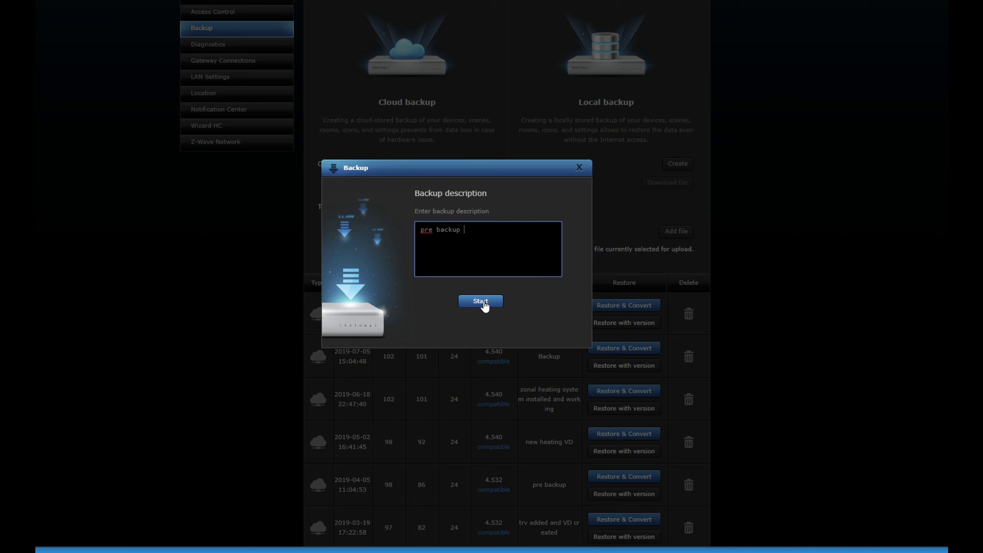
# Step: Run the 'pre backup' cloud backup and verify it heads the list dated 2019-09-28
pyautogui.click(484, 302)
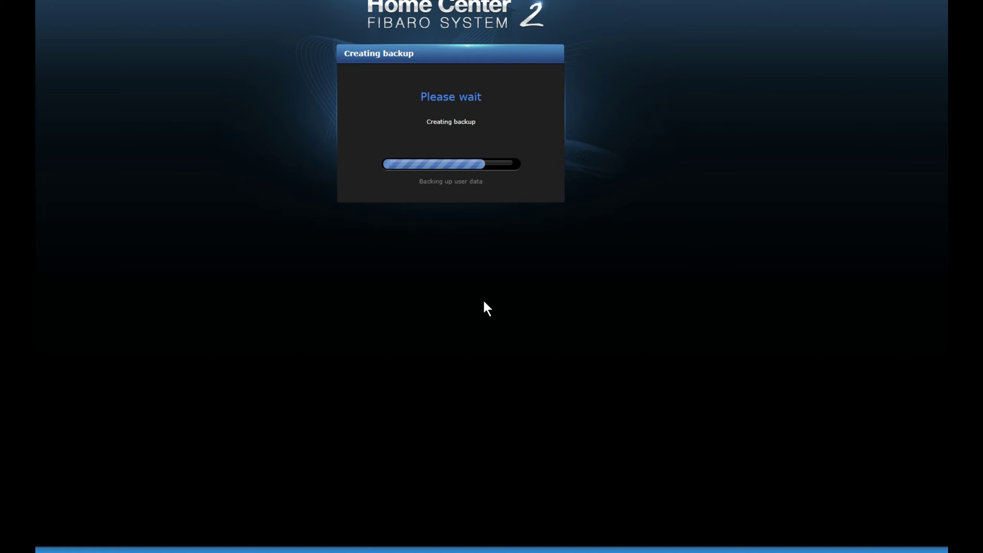
pyautogui.scroll(-7, 483, 308)
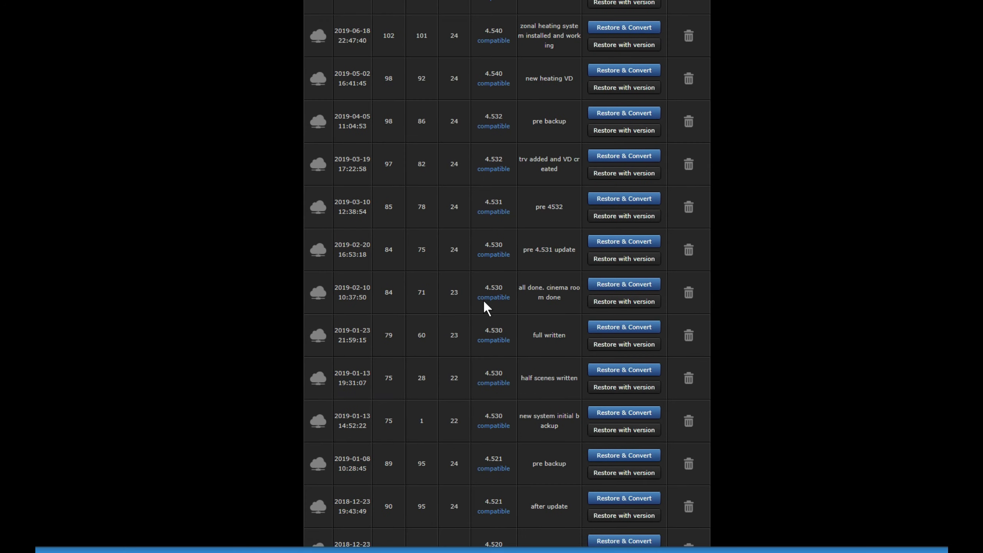
pyautogui.scroll(13, 484, 302)
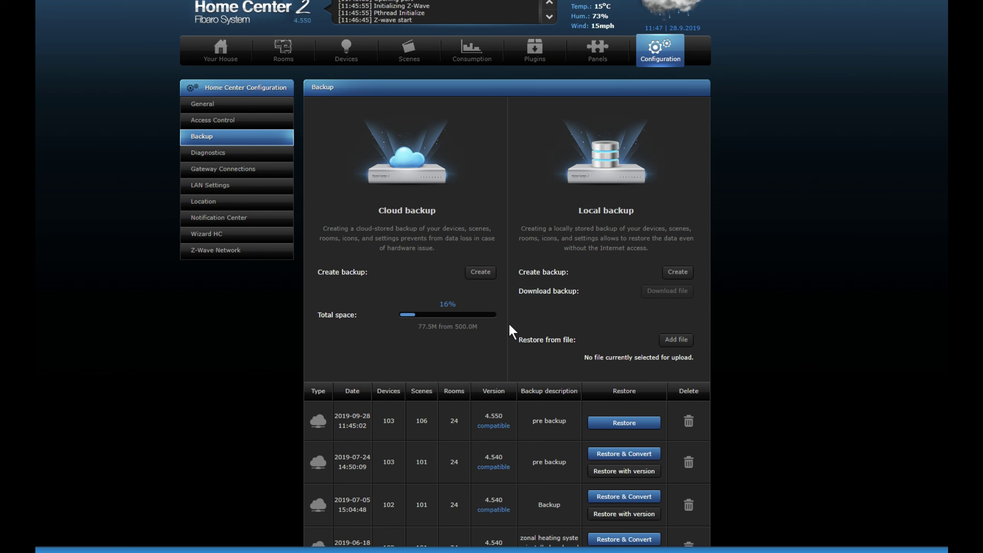
pyautogui.scroll(-1, 518, 327)
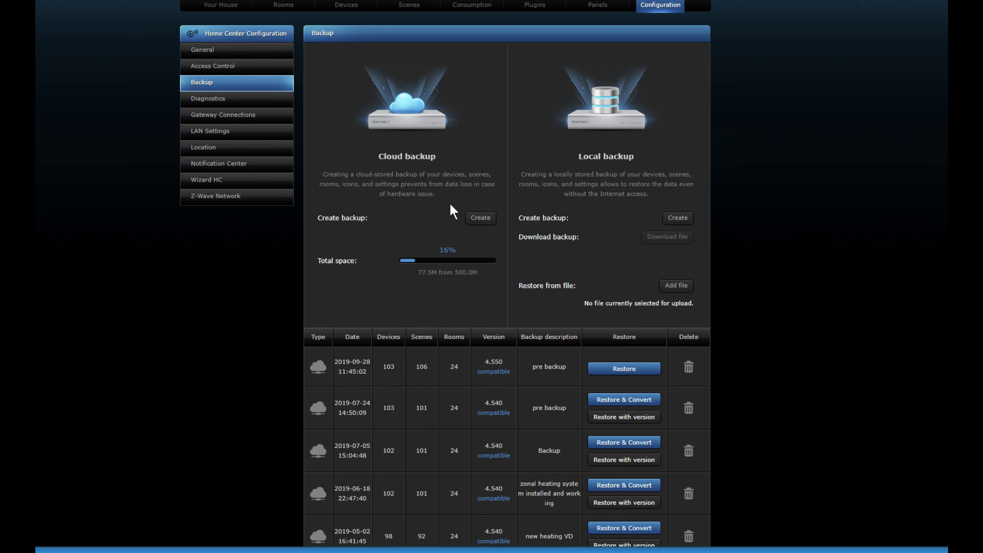
# Step: Scroll back to the top of the General Information page showing version 4.550
pyautogui.scroll(2, 449, 202)
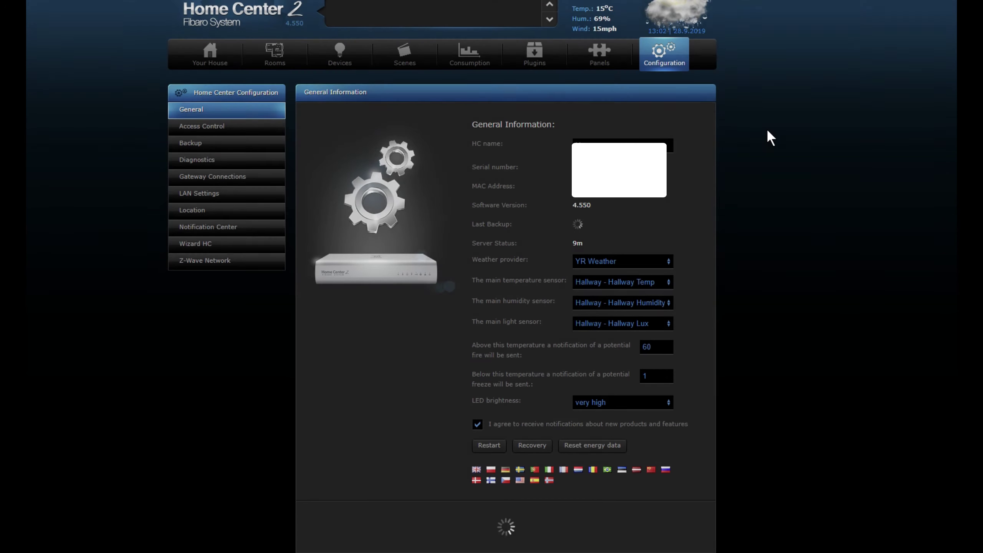
pyautogui.scroll(-1, 673, 215)
pyautogui.scroll(-10, 666, 234)
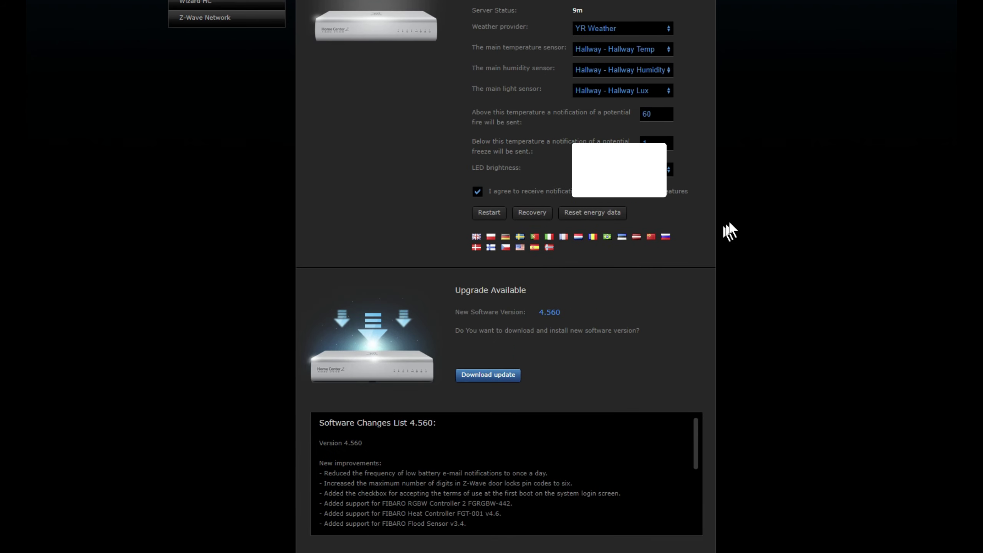
pyautogui.scroll(-1, 738, 297)
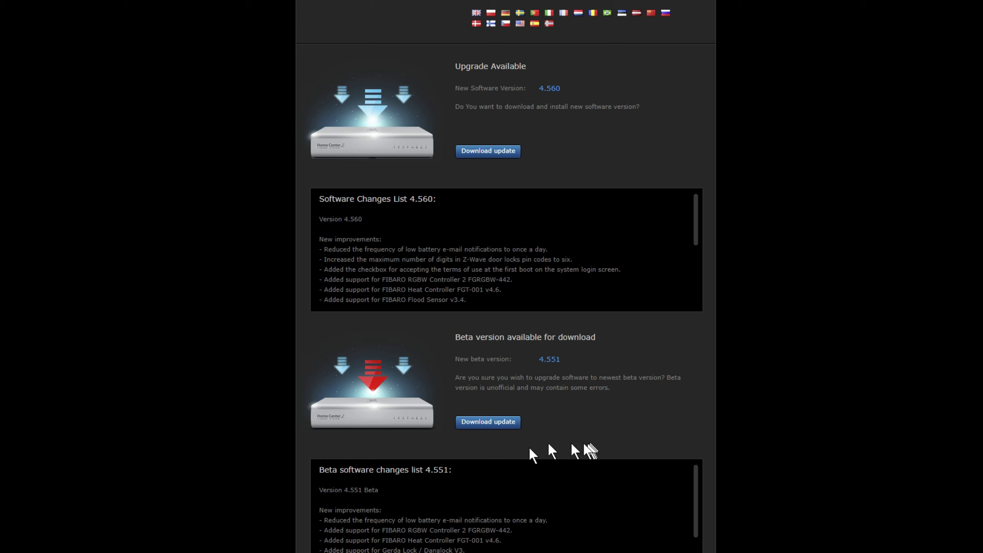
pyautogui.scroll(-3, 507, 492)
pyautogui.scroll(-2, 746, 467)
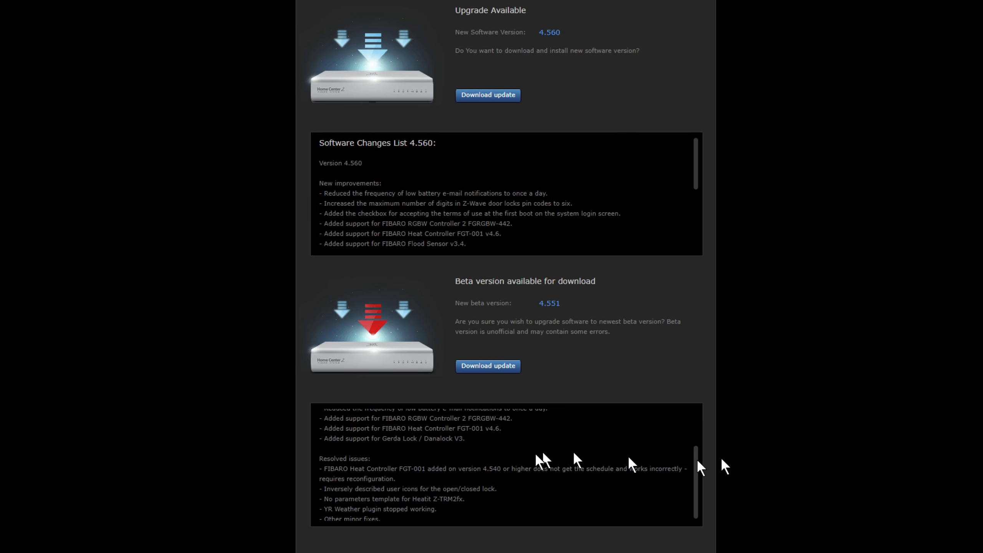
pyautogui.scroll(3, 446, 465)
pyautogui.scroll(-3, 446, 465)
pyautogui.scroll(2, 538, 356)
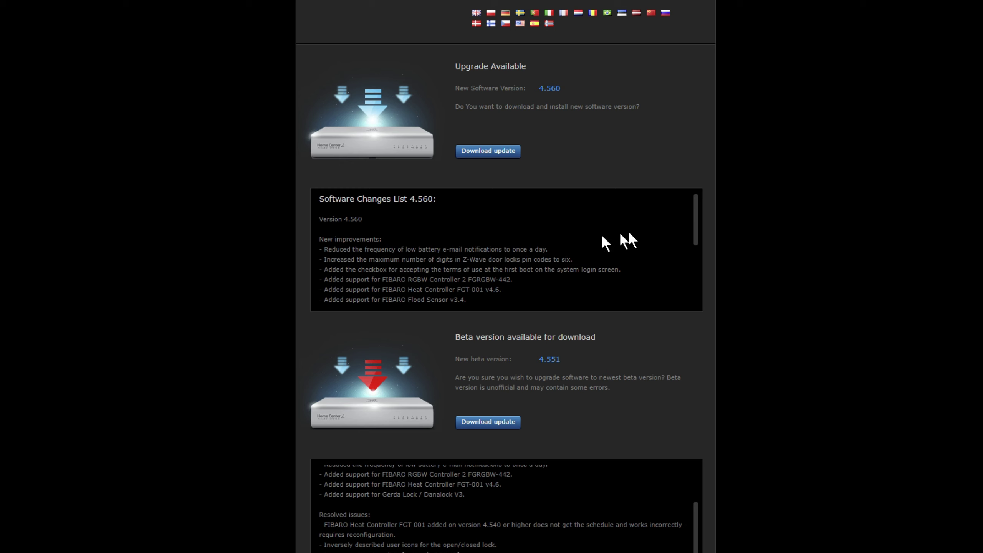
pyautogui.moveTo(696, 228)
pyautogui.mouseDown()
pyautogui.moveTo(702, 286)
pyautogui.moveTo(699, 215)
pyautogui.mouseUp()
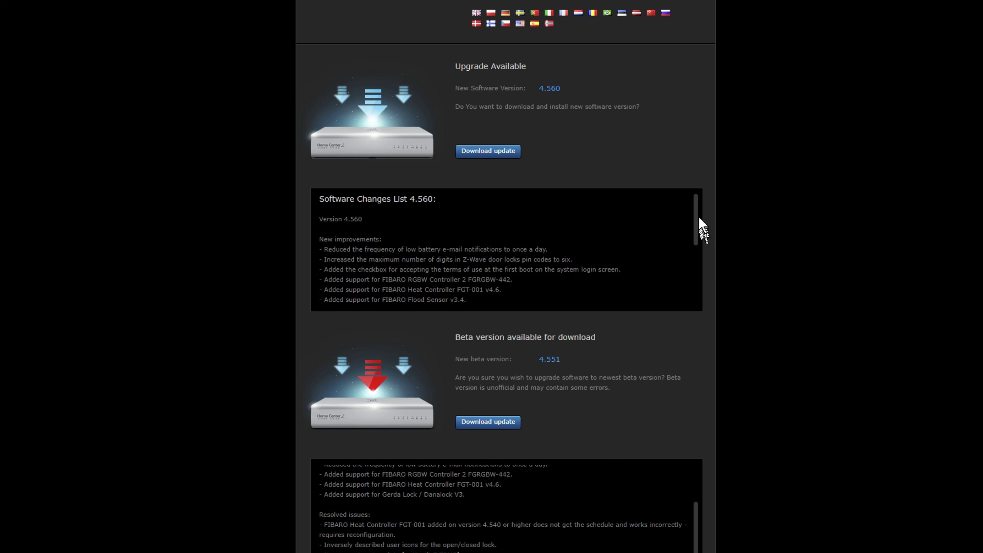
# Step: Download the 4.560 firmware update and wait until it reports ready to install
pyautogui.click(497, 153)
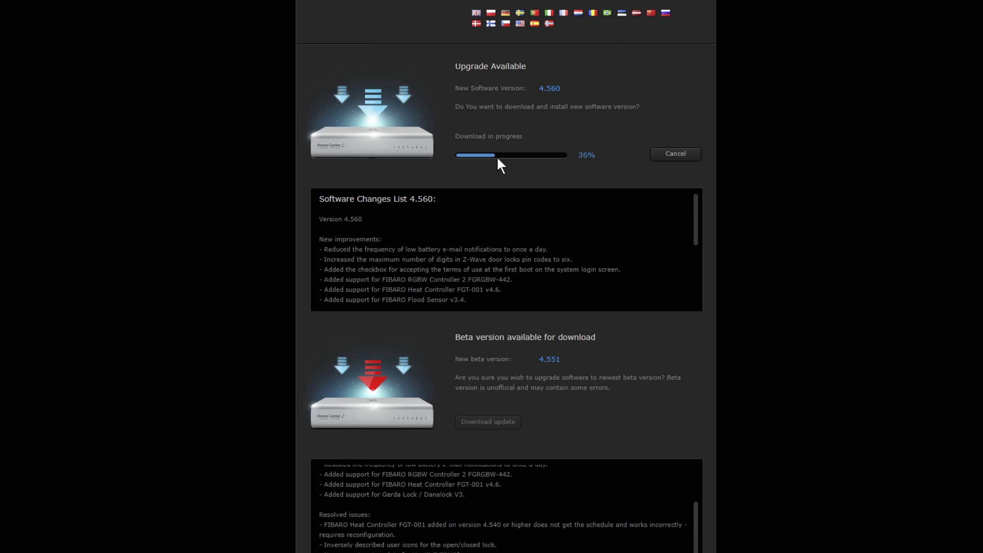
pyautogui.scroll(-2, 497, 156)
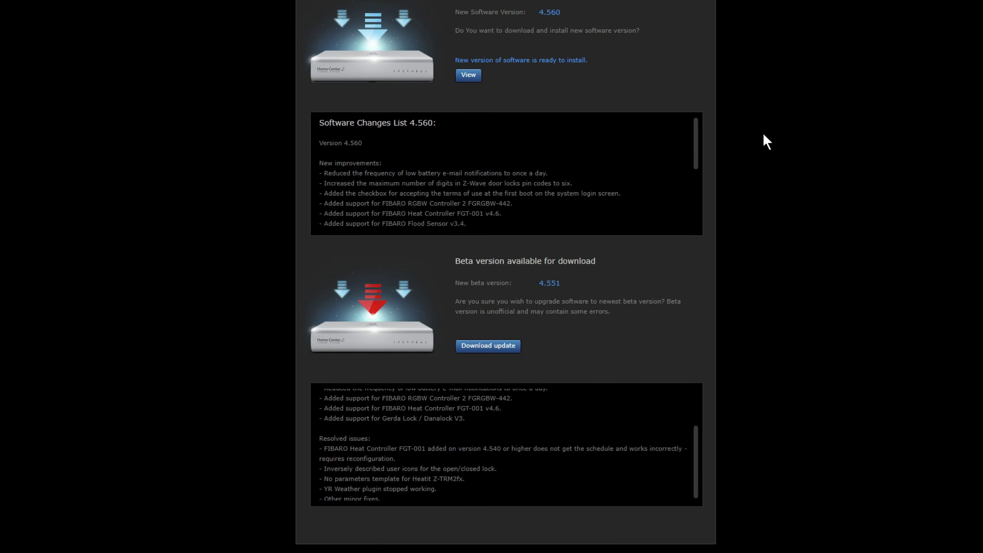
pyautogui.scroll(3, 438, 174)
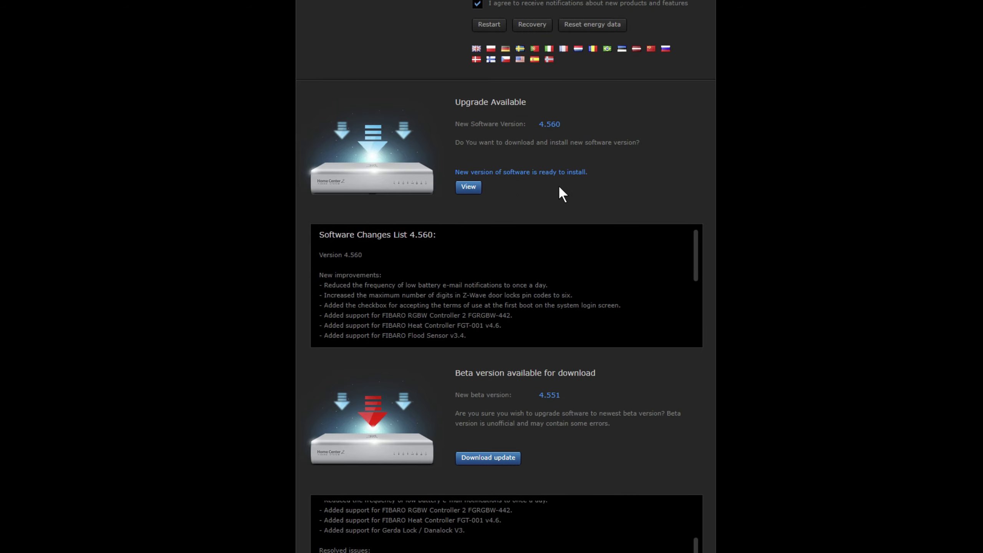
# Step: Open the ready-to-install 4.560 update in the Fibaro System Wizard
pyautogui.click(470, 188)
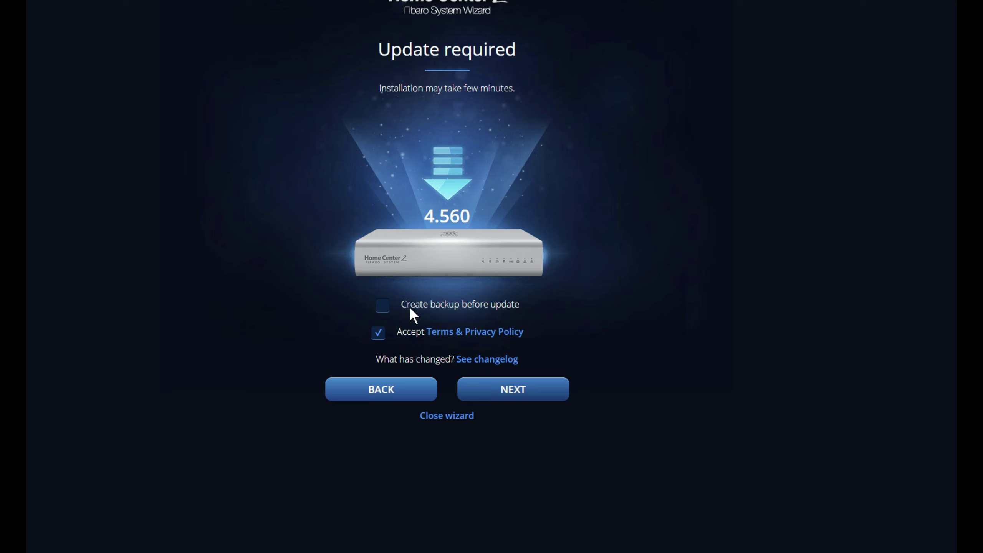
# Step: Install the 4.560 update and continue past the Success! message
pyautogui.click(504, 396)
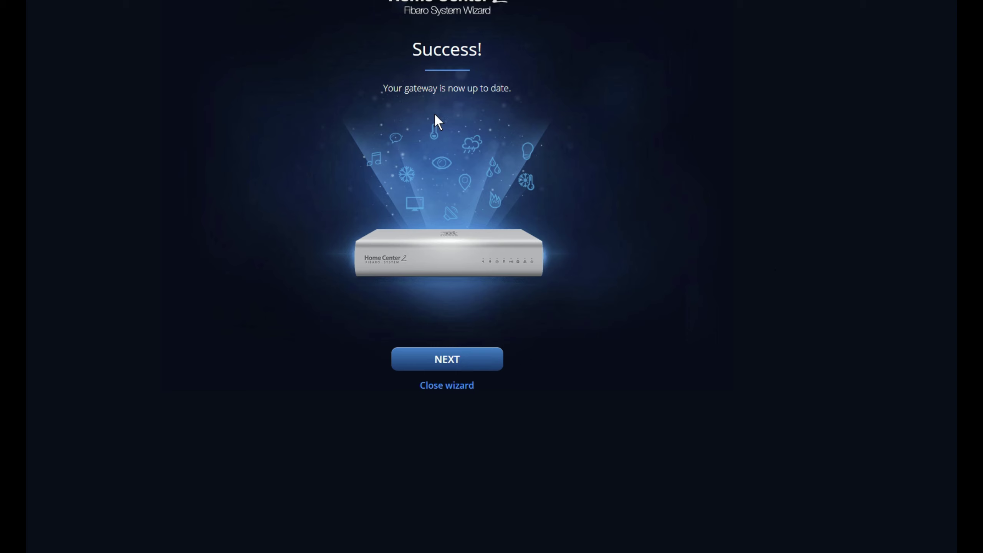
pyautogui.click(455, 360)
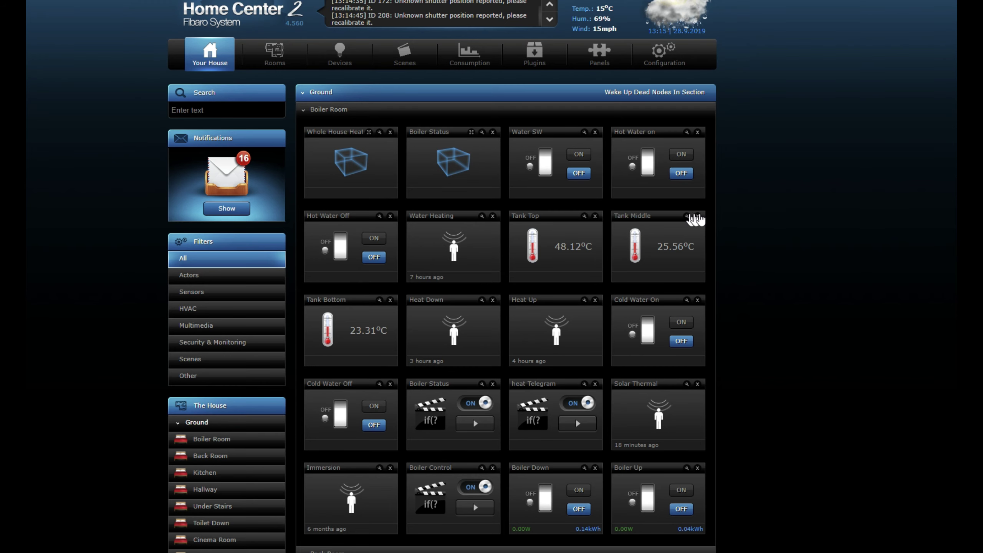
# Step: Scroll the 4.560 dashboard from Bathroom through Cameras to Unassigned, checking devices for errors
pyautogui.scroll(-9, 703, 211)
pyautogui.scroll(-14, 703, 209)
pyautogui.scroll(-20, 705, 214)
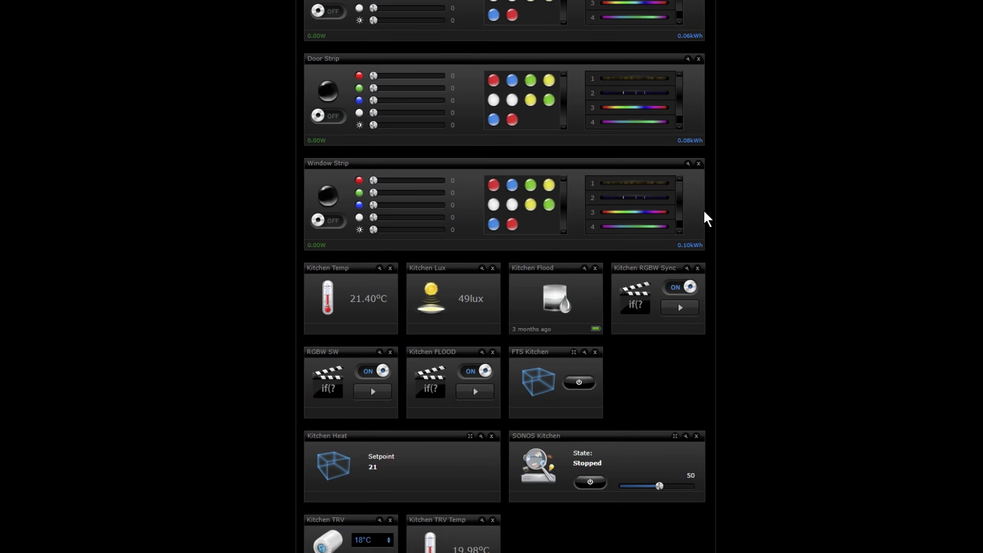
pyautogui.scroll(-10, 705, 213)
pyautogui.scroll(5, 705, 213)
pyautogui.scroll(-20, 705, 213)
pyautogui.scroll(-20, 704, 212)
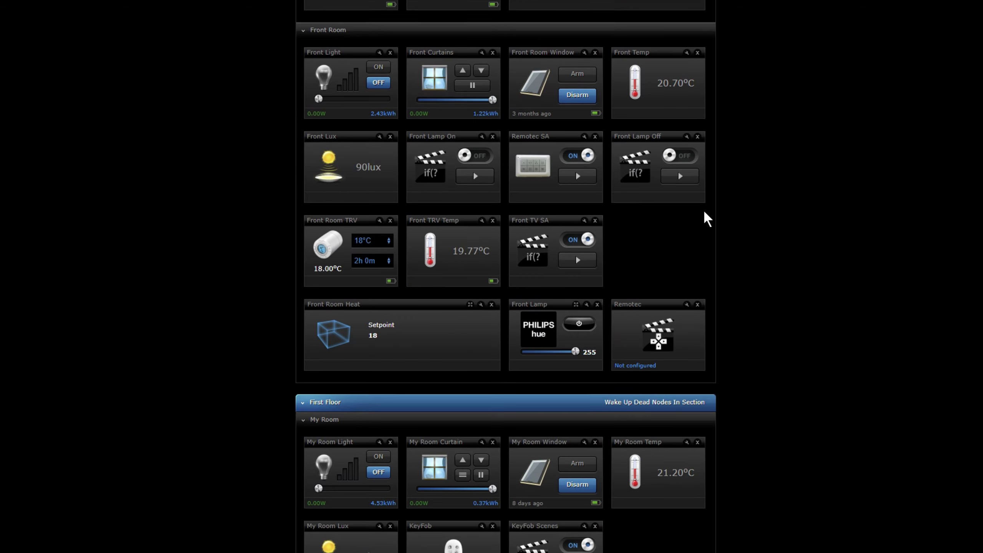
pyautogui.scroll(-20, 704, 213)
pyautogui.scroll(-20, 704, 217)
pyautogui.scroll(-20, 705, 213)
pyautogui.scroll(-20, 704, 211)
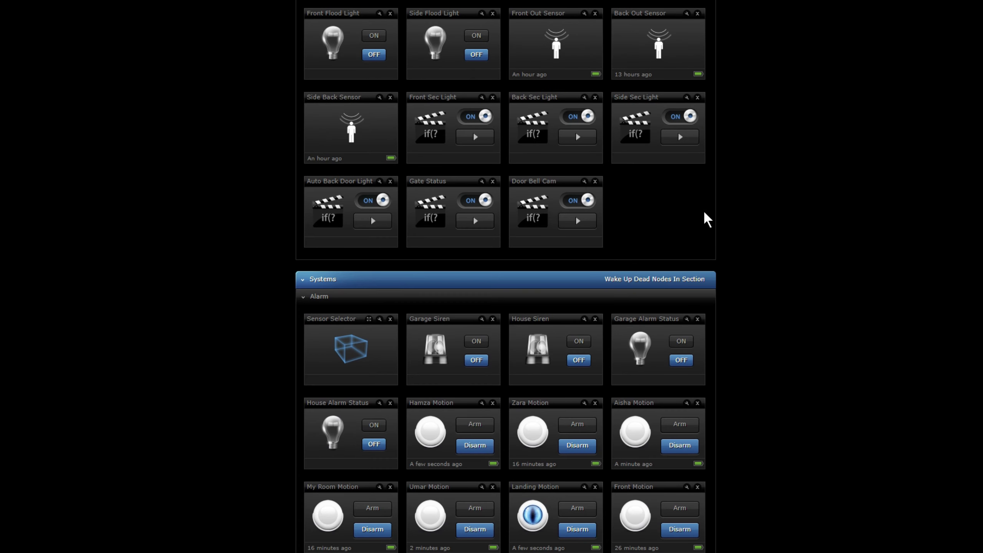
pyautogui.scroll(-18, 703, 210)
pyautogui.scroll(-6, 704, 210)
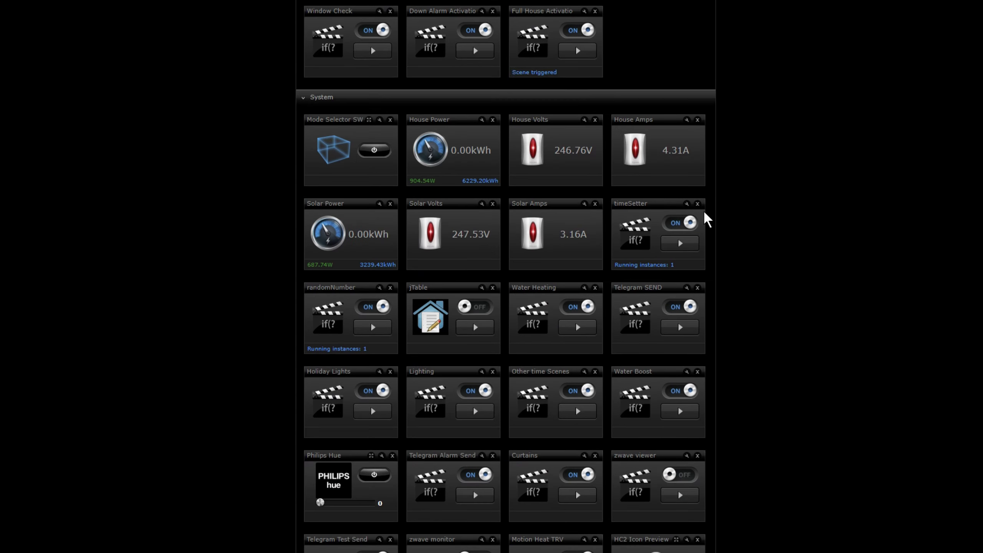
pyautogui.scroll(-7, 704, 210)
pyautogui.scroll(-6, 704, 210)
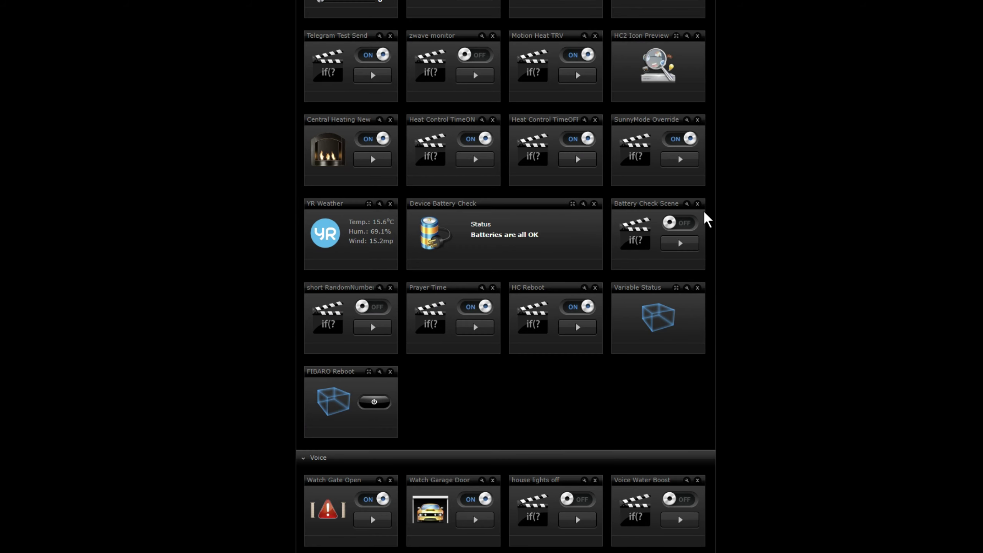
pyautogui.scroll(-7, 704, 210)
pyautogui.scroll(-6, 705, 213)
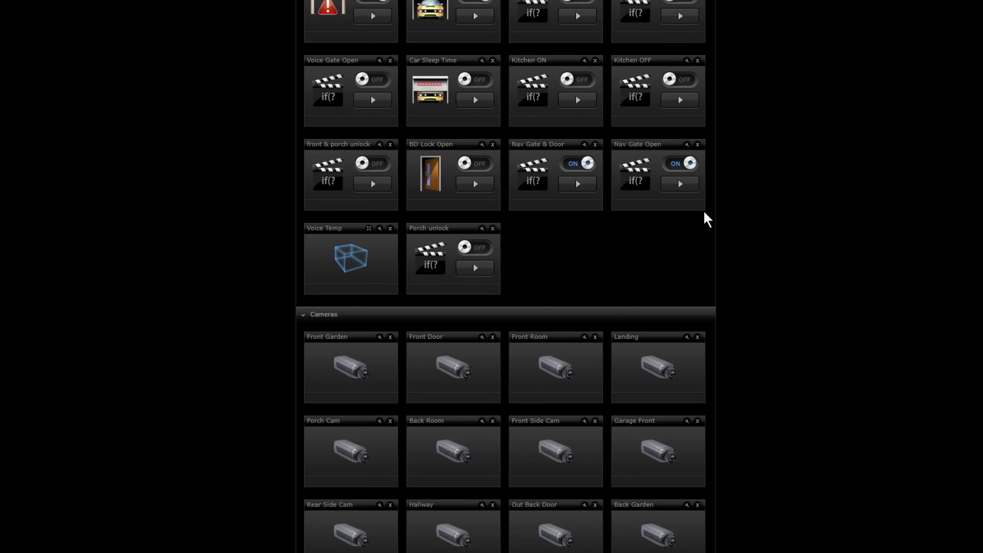
pyautogui.scroll(-4, 704, 210)
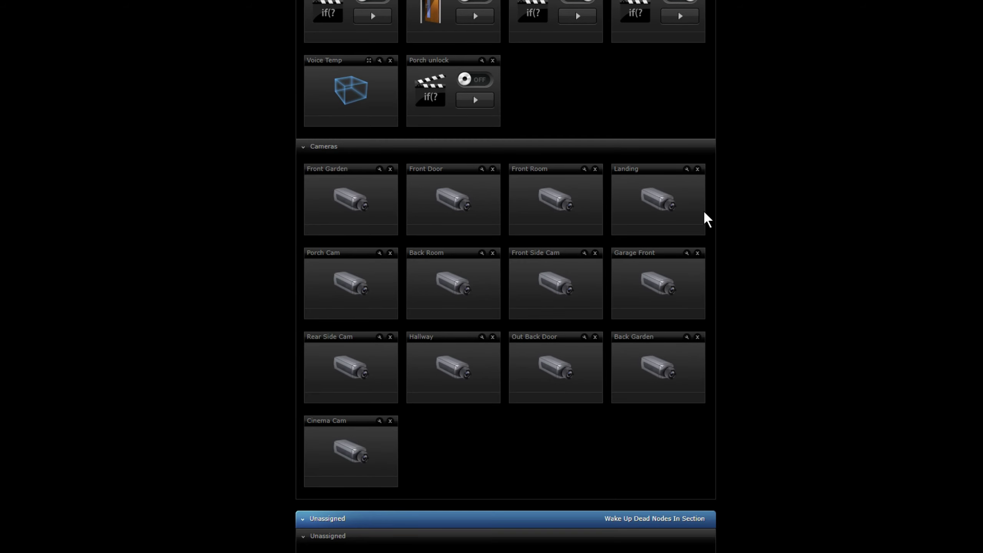
pyautogui.scroll(-3, 704, 210)
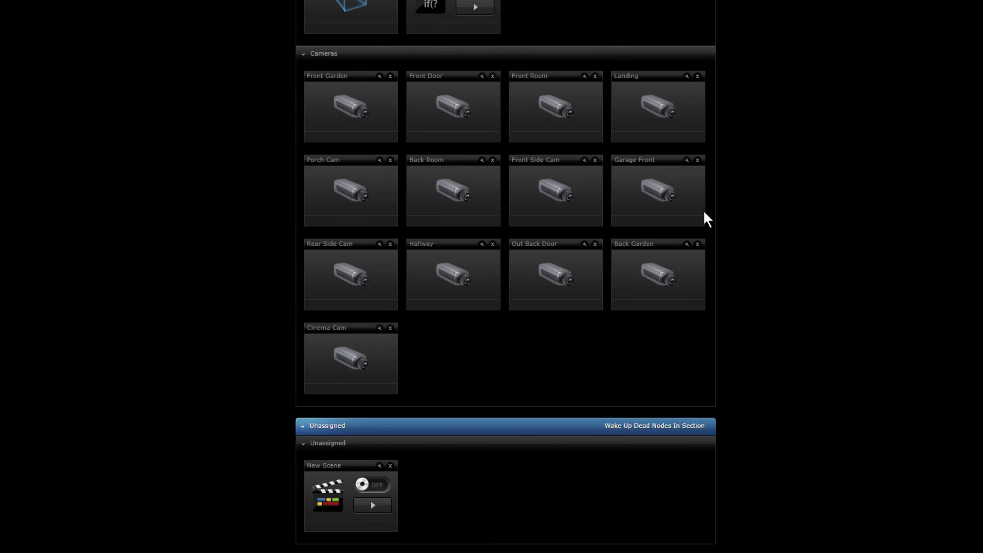